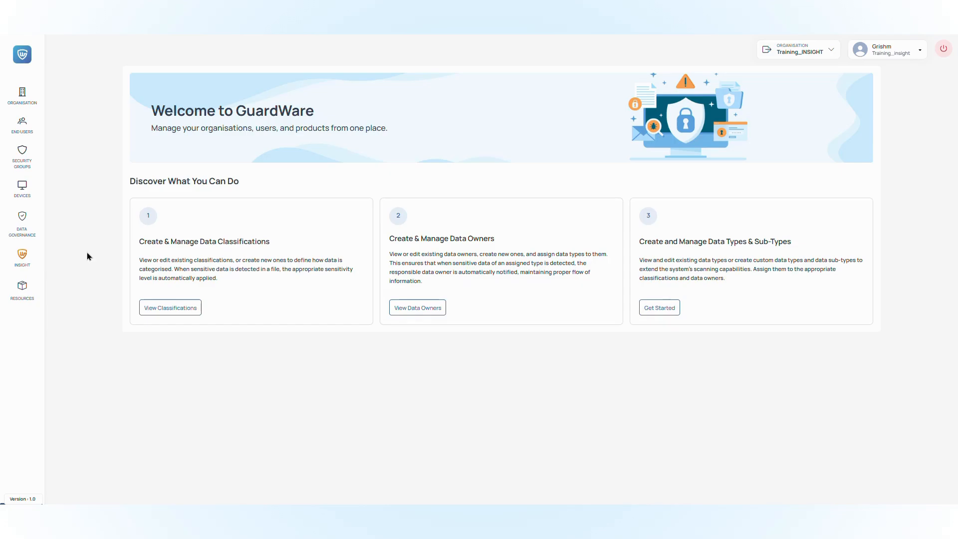
# - Open the Cloud Monitoring settings in Insight and turn on Exchange Monitoring
pyautogui.click(22, 255)
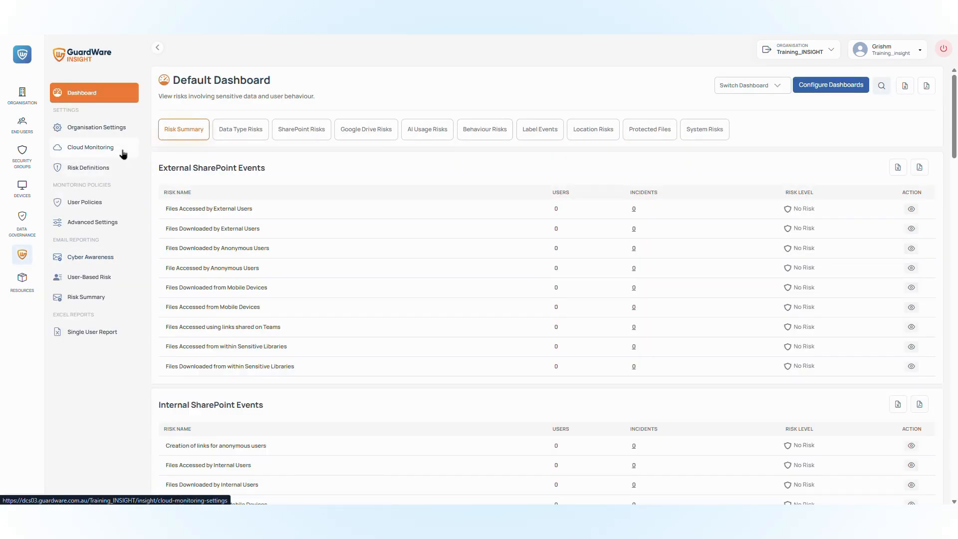
pyautogui.click(123, 154)
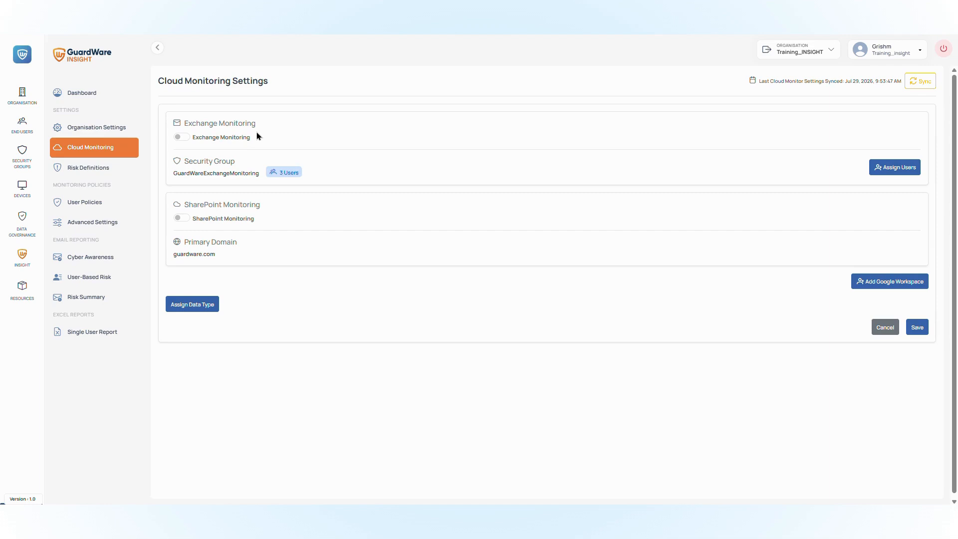
pyautogui.click(187, 140)
# - Assign the non-member Shared Mailbox to the GuardWareExchangeMonitoring security group and save the user assignment
pyautogui.click(898, 169)
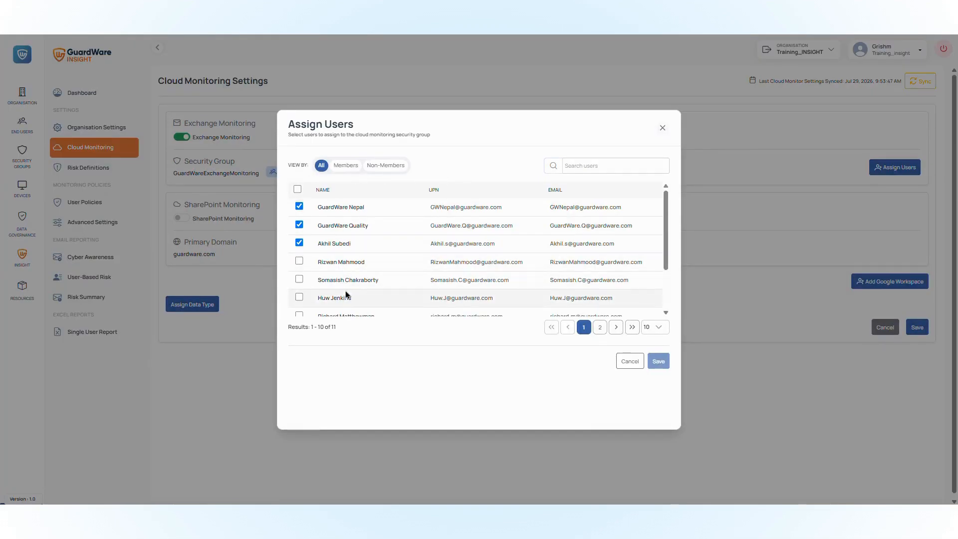
pyautogui.scroll(-2, 343, 302)
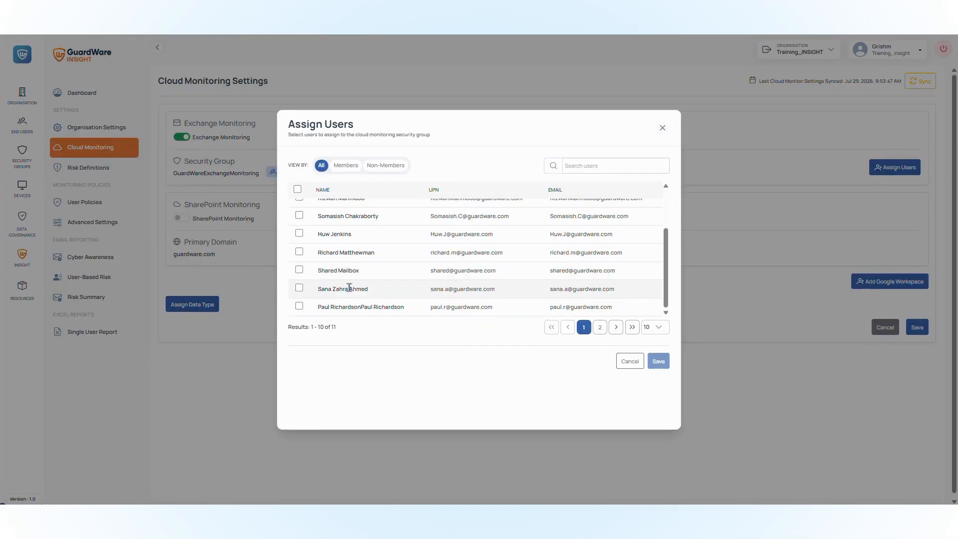
pyautogui.scroll(3, 349, 287)
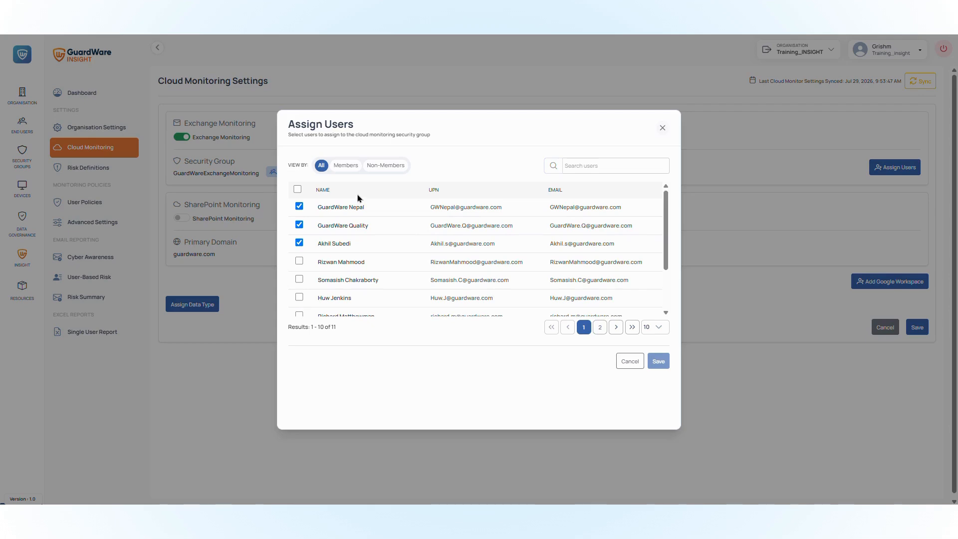
pyautogui.click(350, 167)
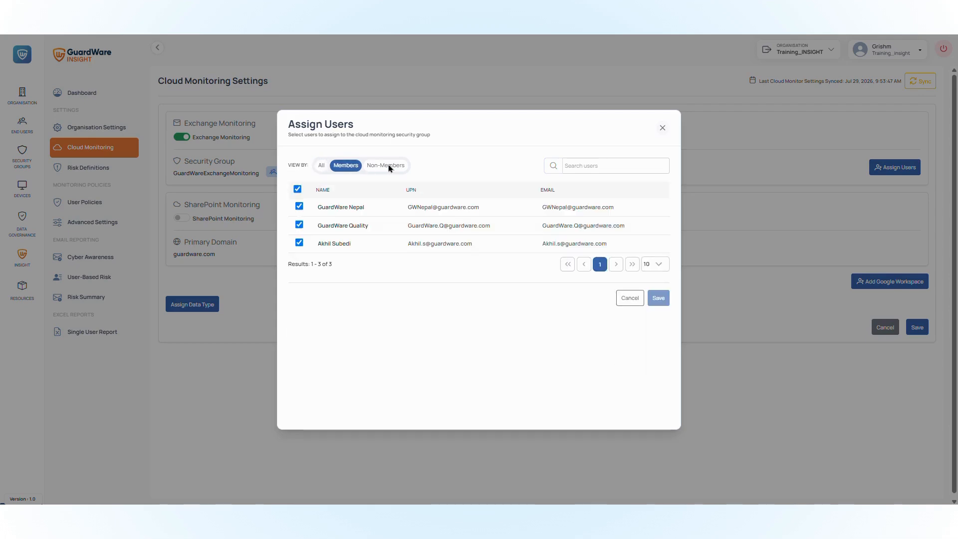
pyautogui.click(389, 169)
pyautogui.scroll(-1, 325, 259)
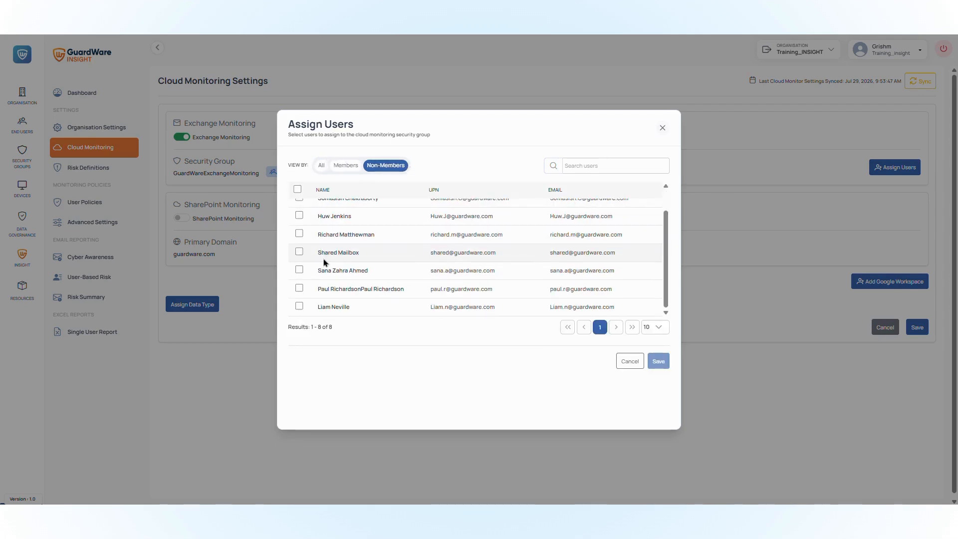
pyautogui.click(298, 252)
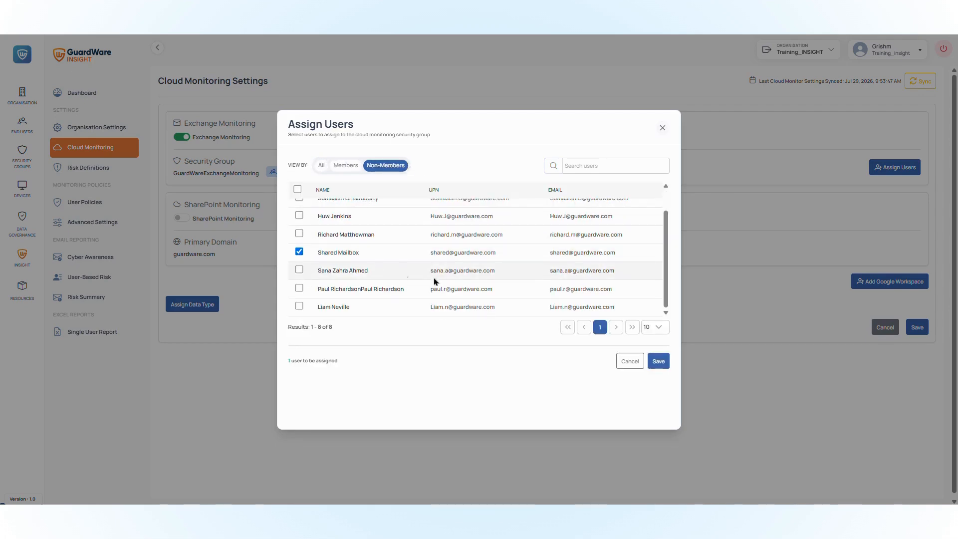
pyautogui.click(659, 361)
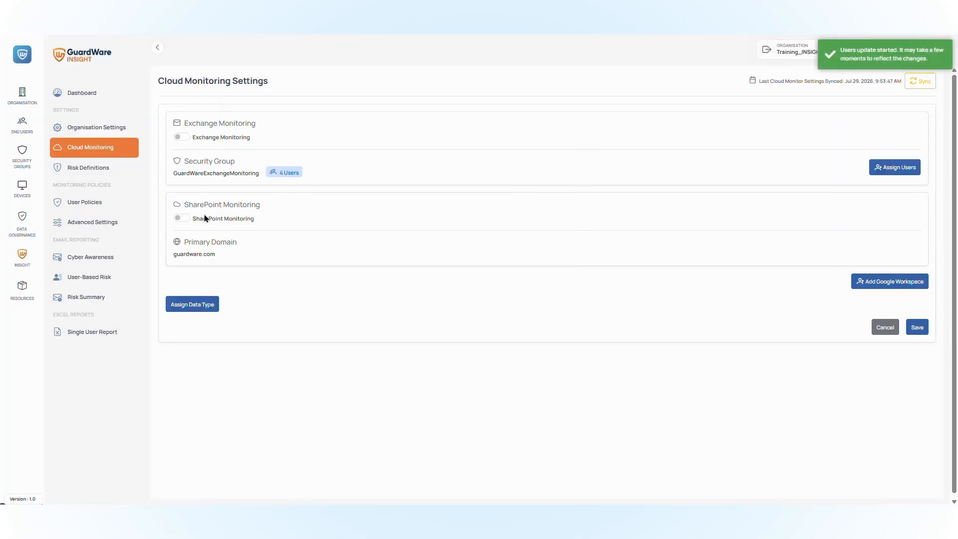
# - Turn on Exchange Monitoring and SharePoint Monitoring and save the cloud monitoring settings
pyautogui.click(181, 137)
pyautogui.click(182, 217)
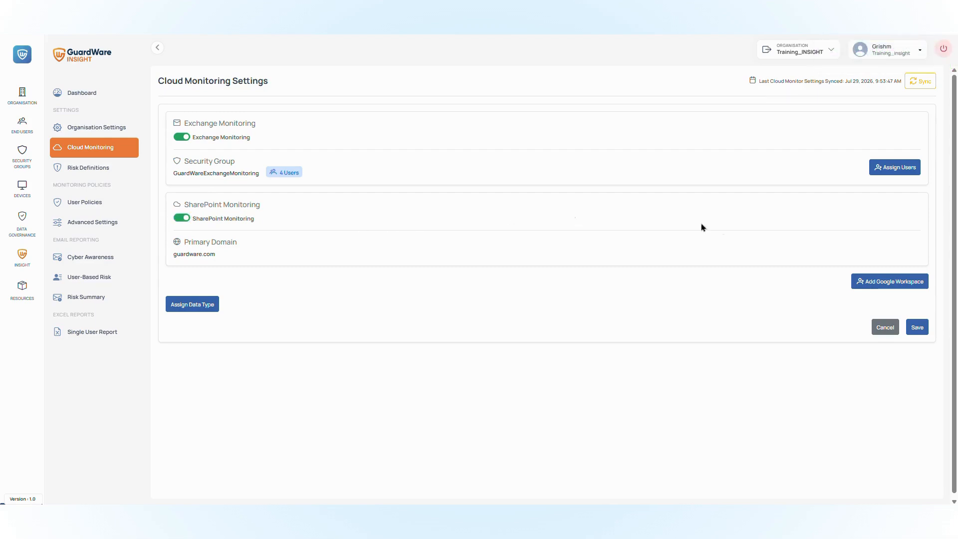
pyautogui.click(922, 330)
# - Sync the cloud monitoring settings, check the last synced date, and save the page again
pyautogui.click(929, 85)
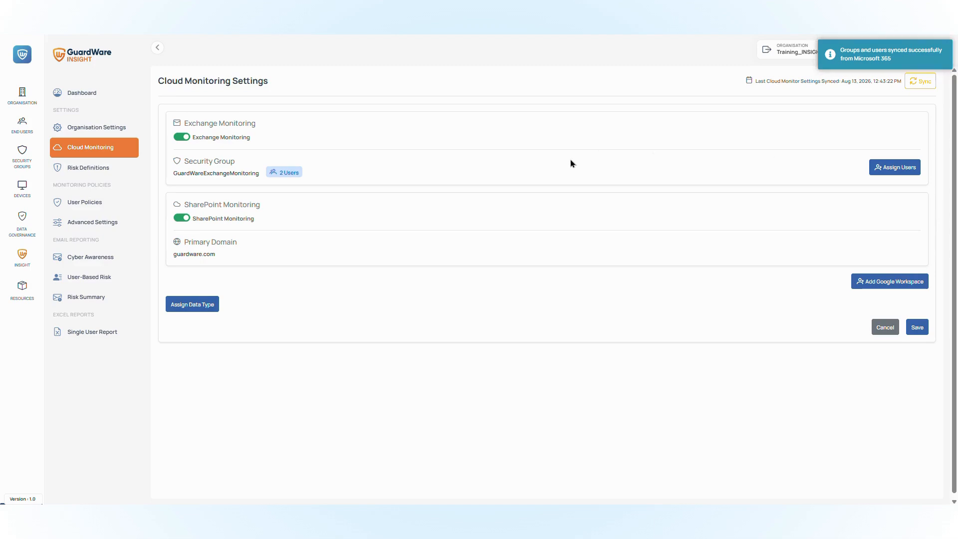
pyautogui.moveTo(841, 81); pyautogui.dragTo(879, 81)
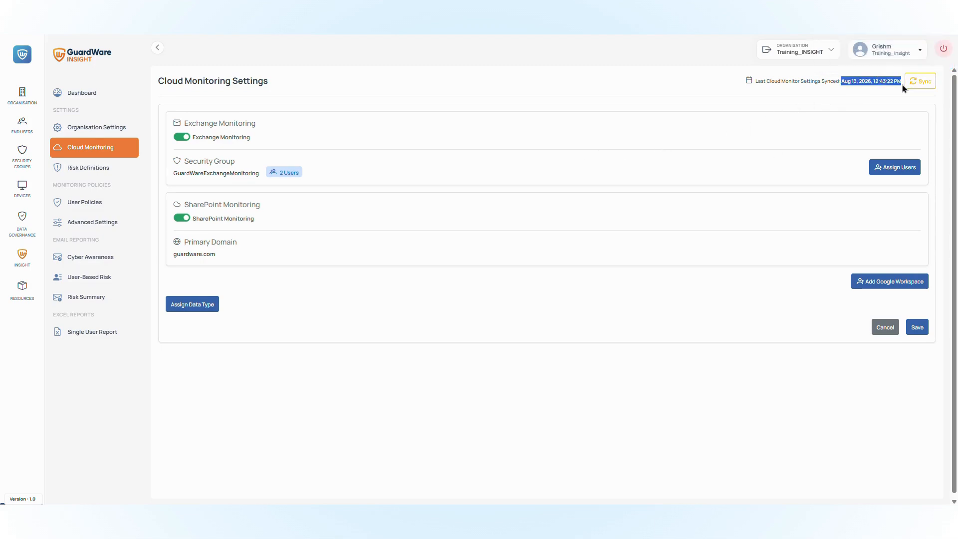
pyautogui.click(859, 95)
pyautogui.click(916, 326)
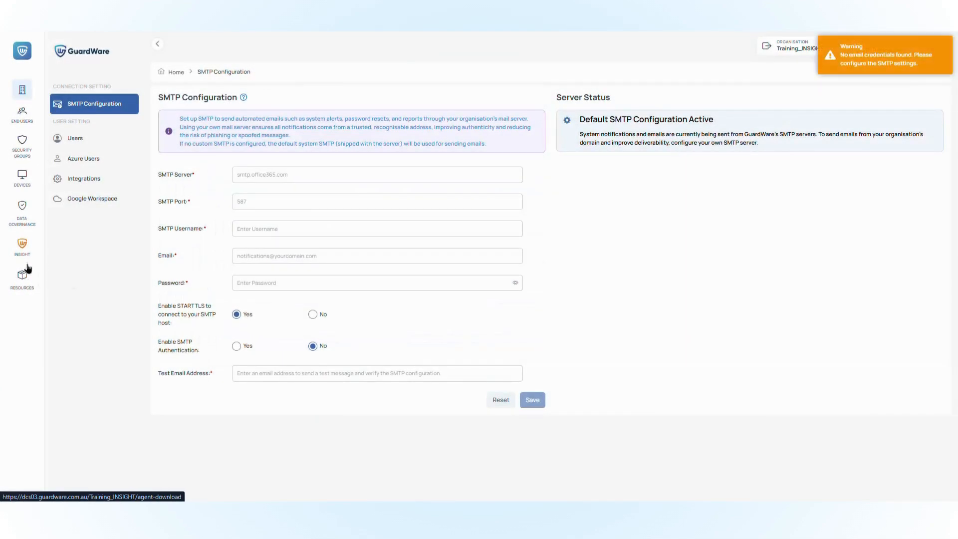
# - Open the organisation's Google Workspace settings and fill in the admin email and the security group's email
pyautogui.click(19, 54)
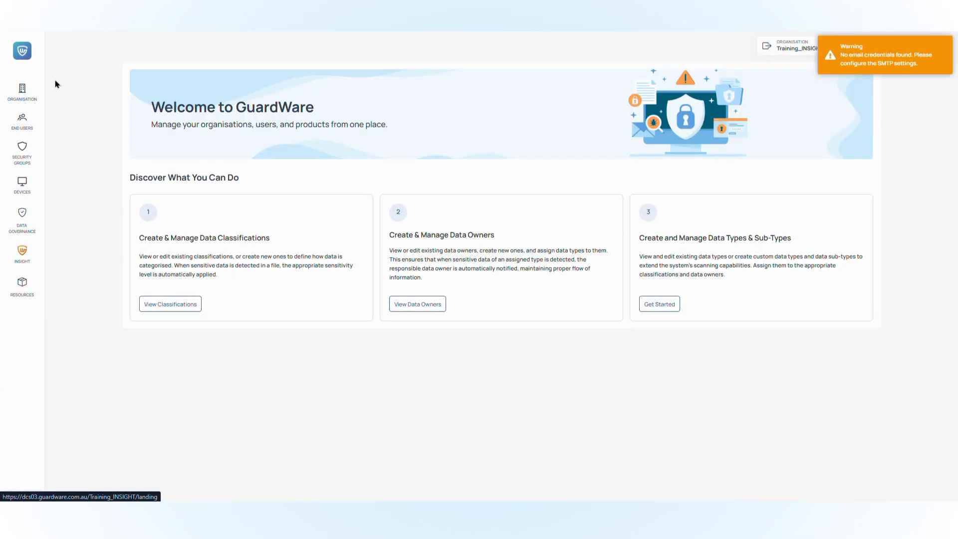
pyautogui.click(22, 91)
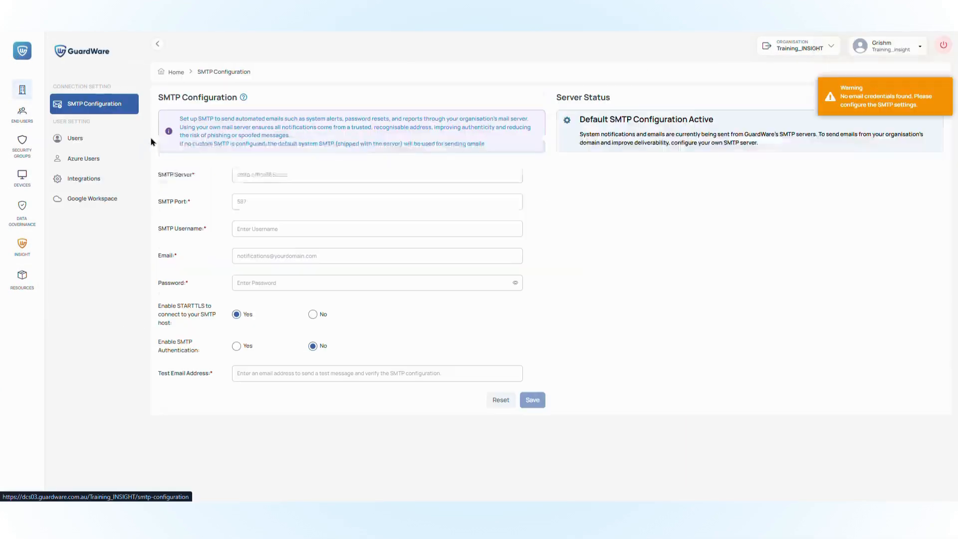
pyautogui.click(92, 199)
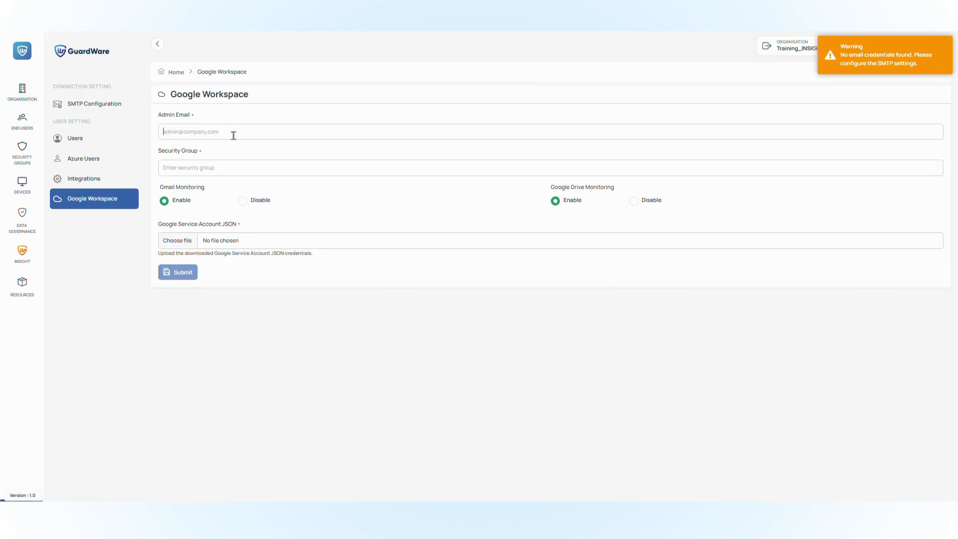
pyautogui.hotkey('ctrl', 'v')
pyautogui.click(227, 168)
pyautogui.hotkey('ctrl', 'v')
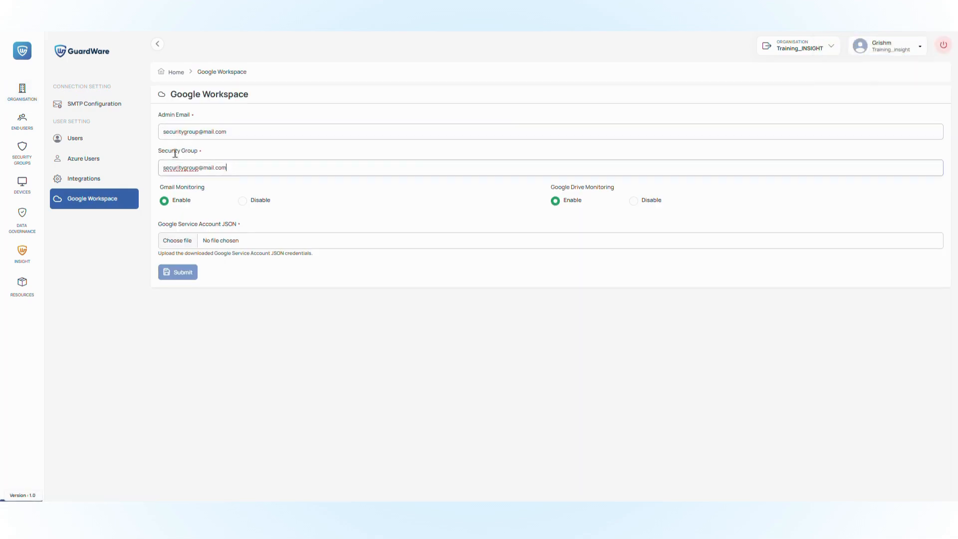
pyautogui.moveTo(184, 134); pyautogui.dragTo(155, 138)
pyautogui.write('admil')
# - Attach the file JSON.json as the Google Service Account JSON
pyautogui.click(205, 244)
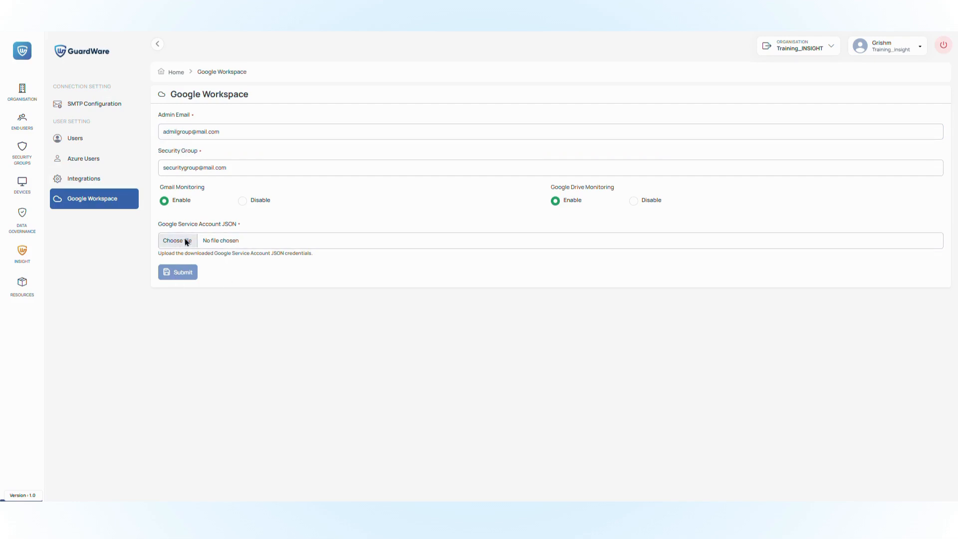
pyautogui.click(184, 245)
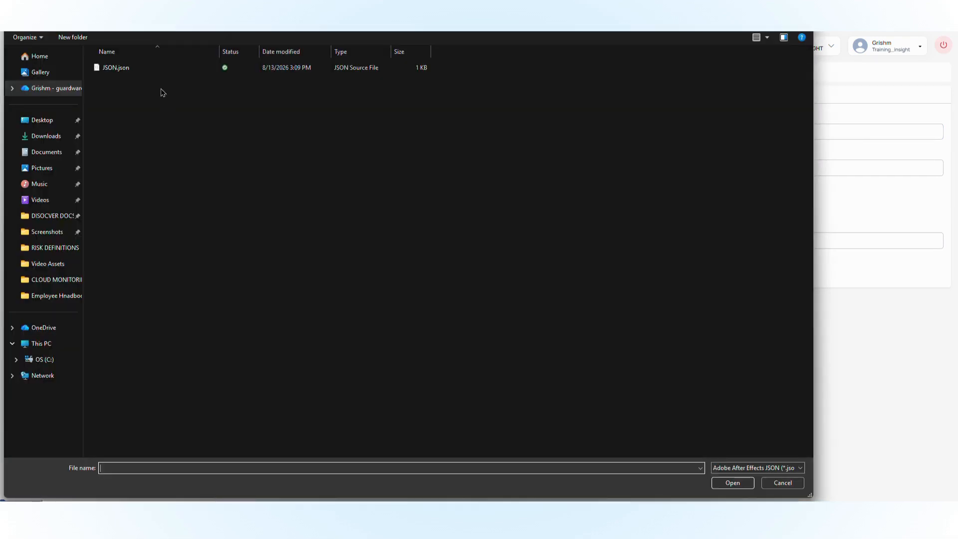
pyautogui.click(127, 70)
pyautogui.doubleClick(127, 70)
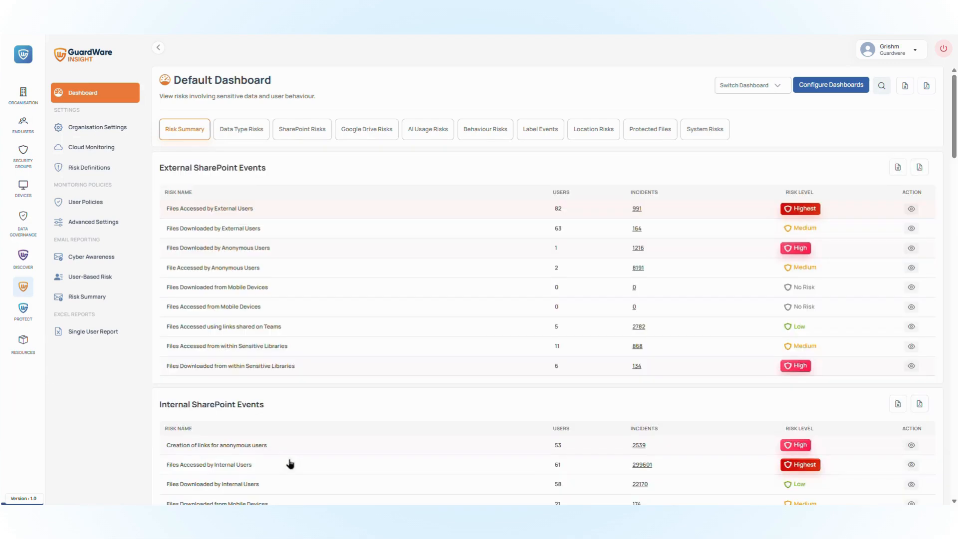
# - Open the Cloud Monitoring settings from the Insight dashboard
pyautogui.click(107, 153)
pyautogui.click(142, 151)
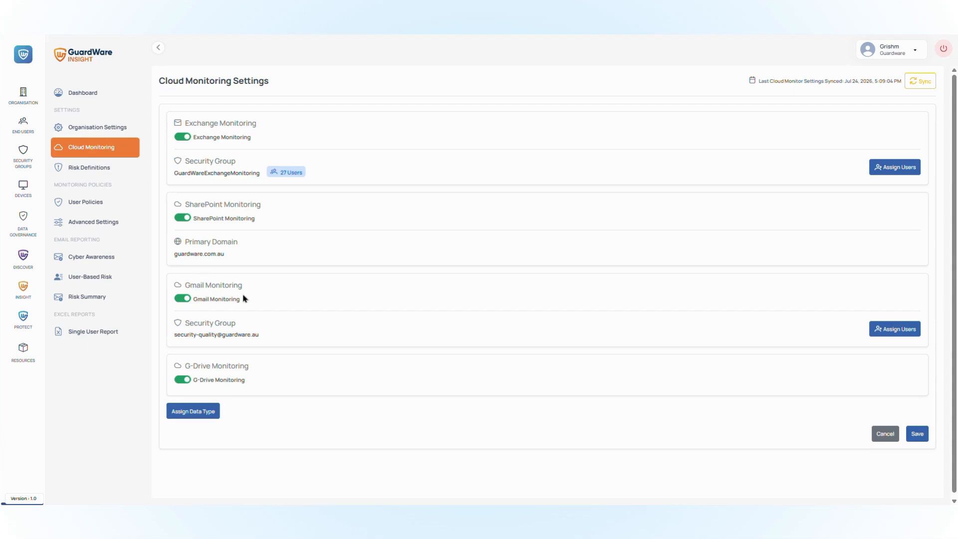
pyautogui.click(895, 328)
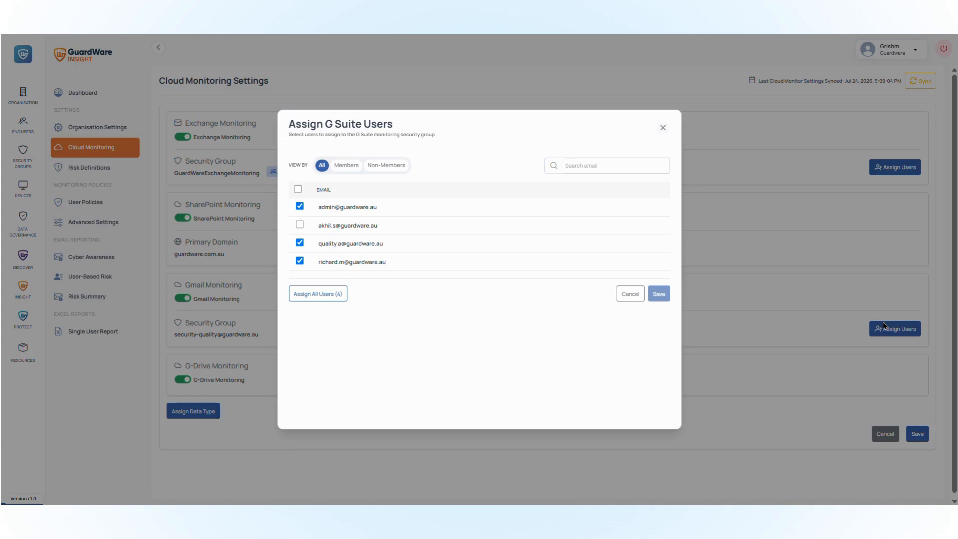
pyautogui.click(343, 162)
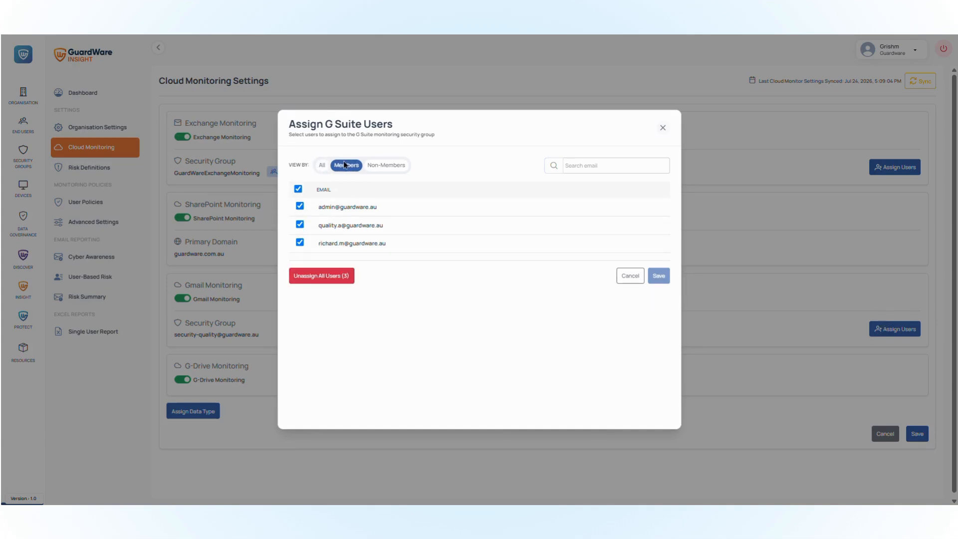
pyautogui.click(387, 163)
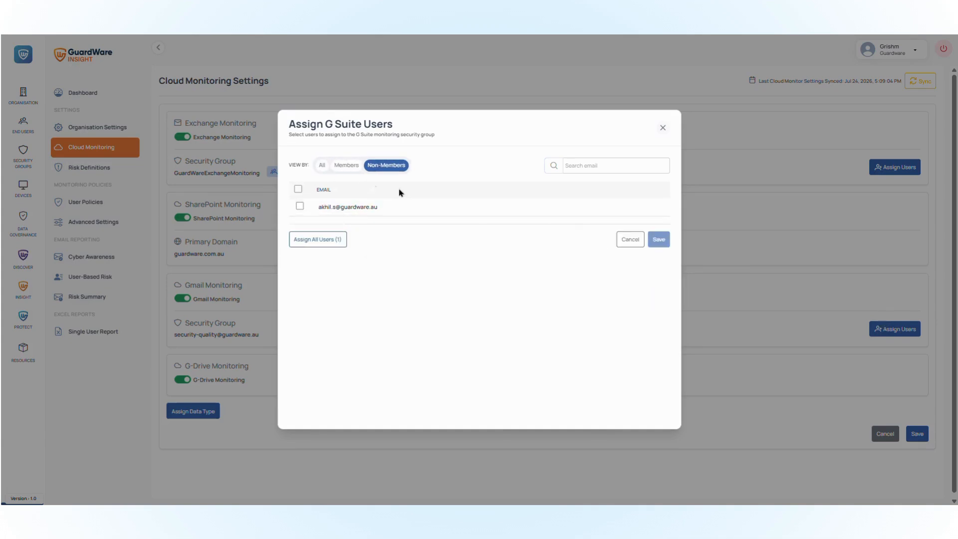
pyautogui.click(300, 206)
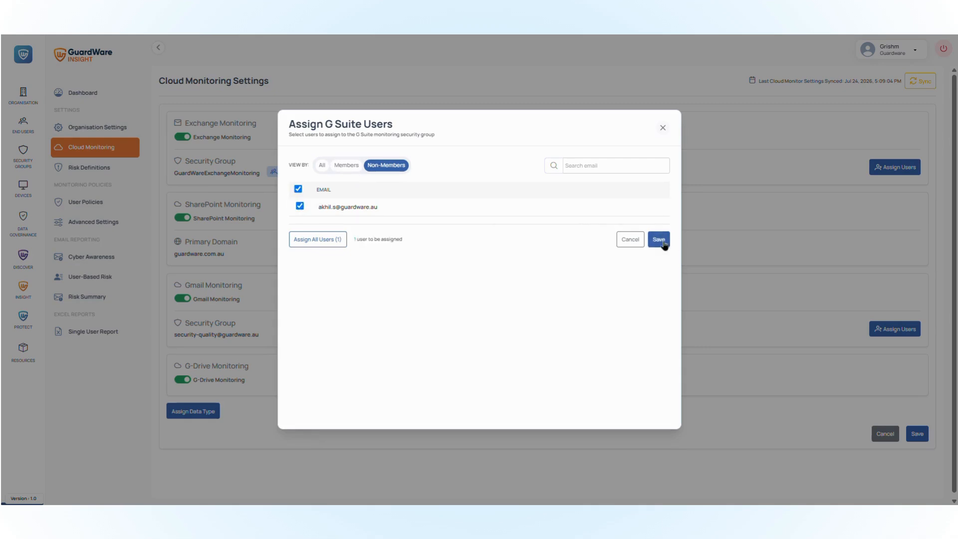
pyautogui.click(300, 206)
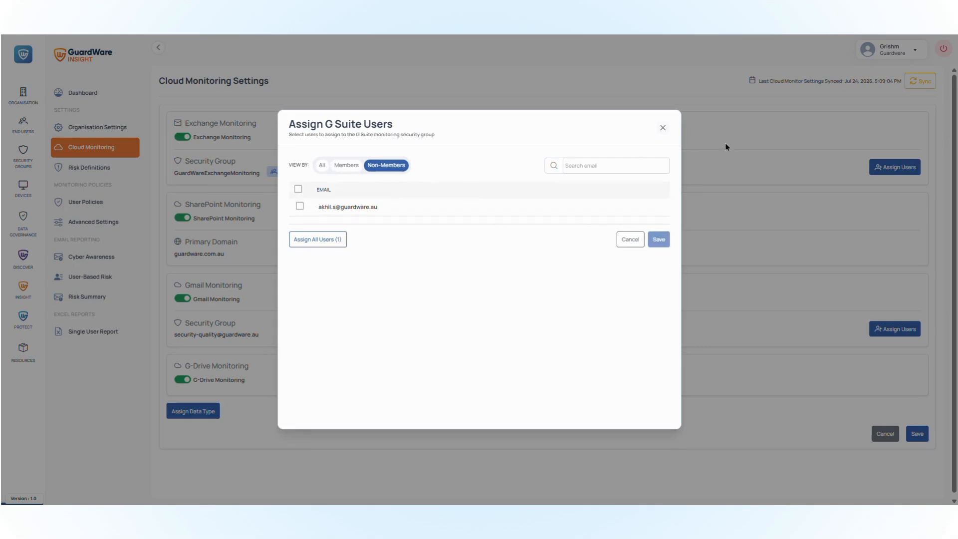
pyautogui.click(664, 129)
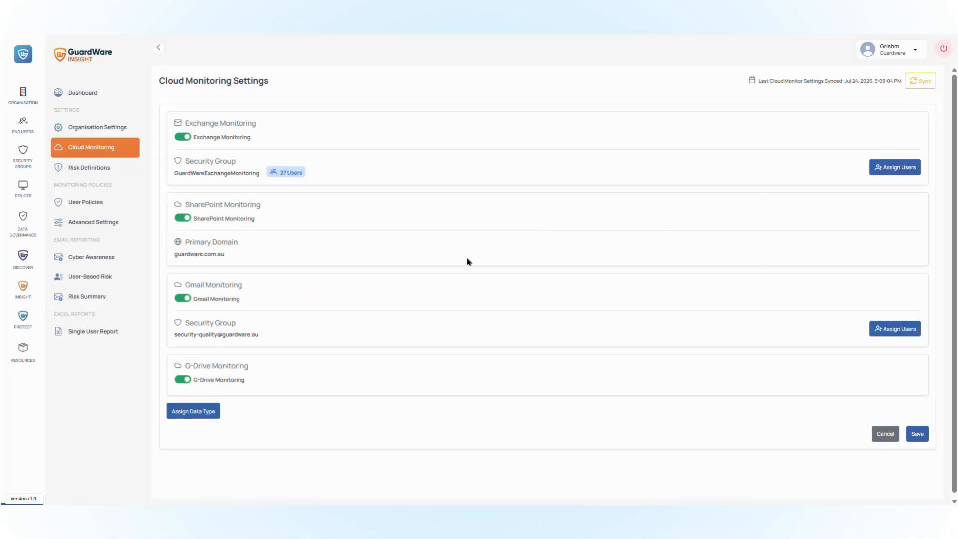
# - Assign the data types Document Movement, Folder to Protect and Excel Data Type to the cloud monitor and save
pyautogui.click(211, 410)
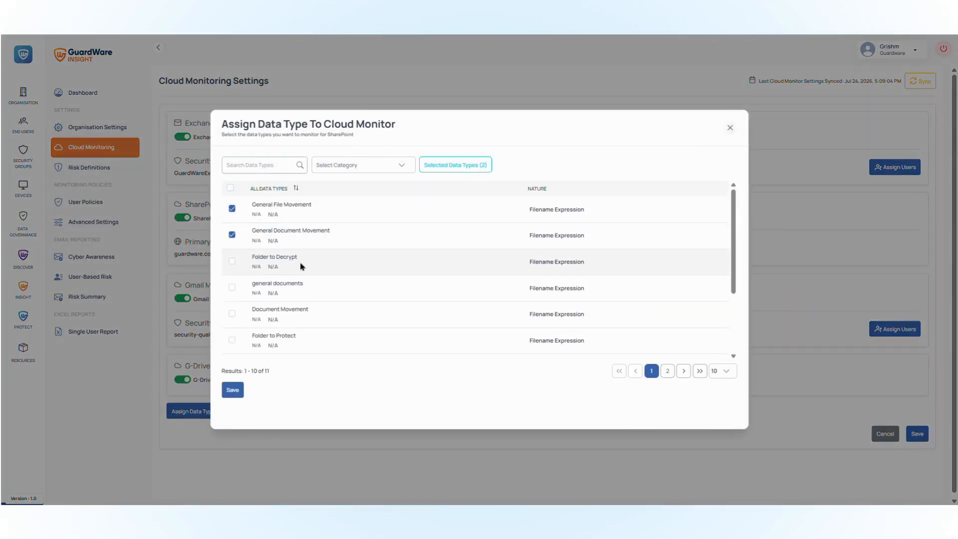
pyautogui.scroll(-1, 302, 266)
pyautogui.click(231, 263)
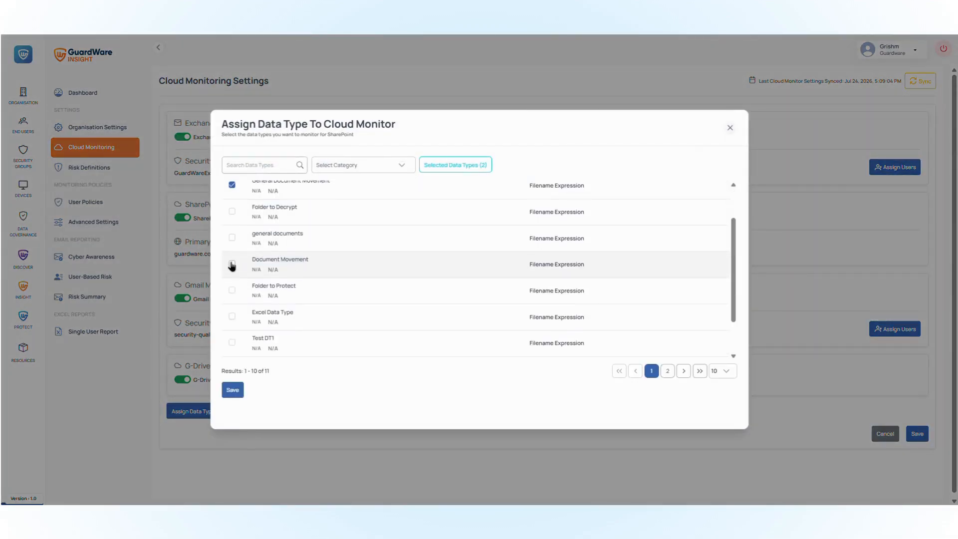
pyautogui.click(231, 292)
pyautogui.scroll(-2, 270, 298)
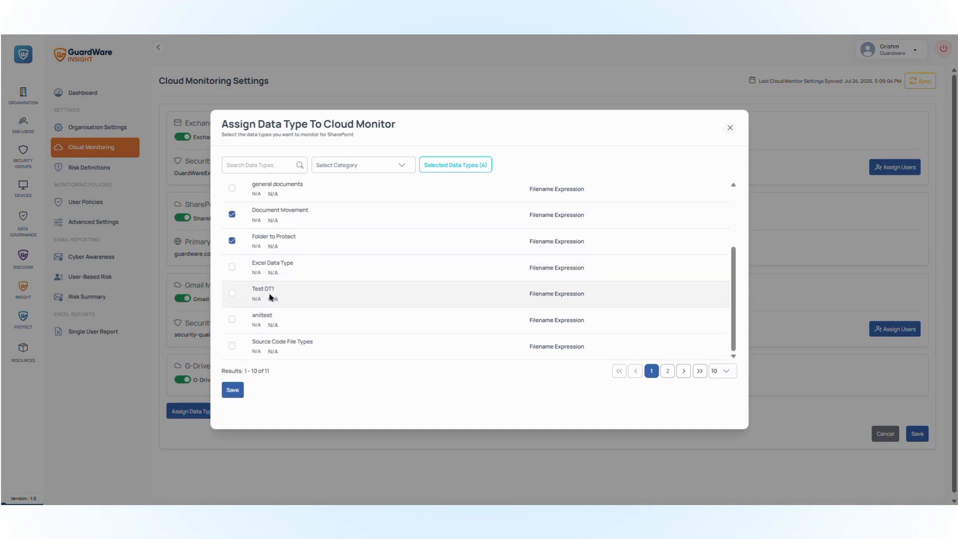
pyautogui.click(366, 163)
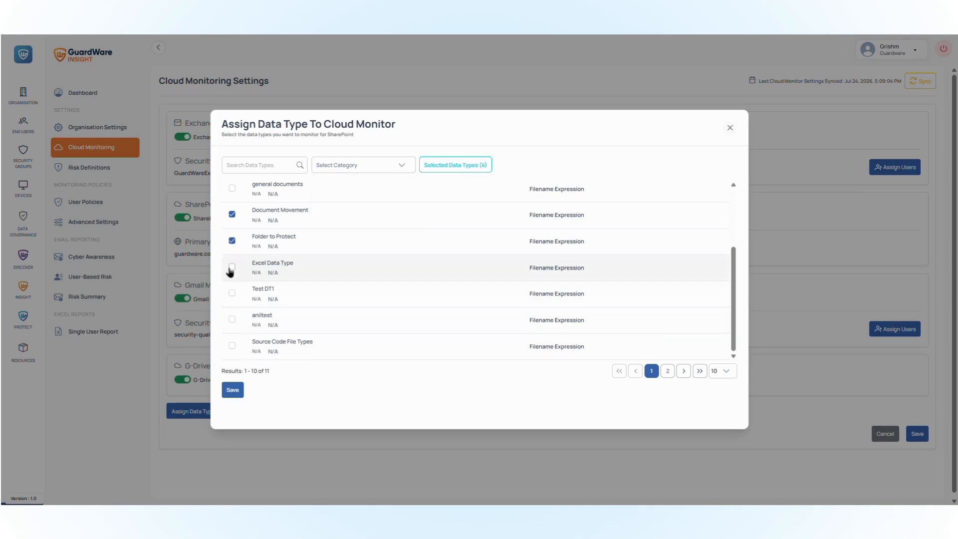
pyautogui.click(231, 269)
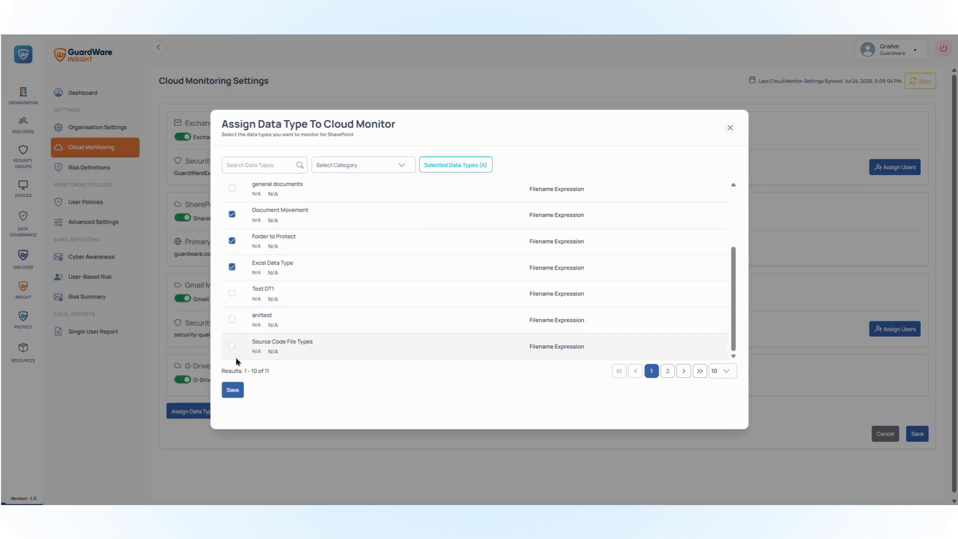
pyautogui.click(234, 390)
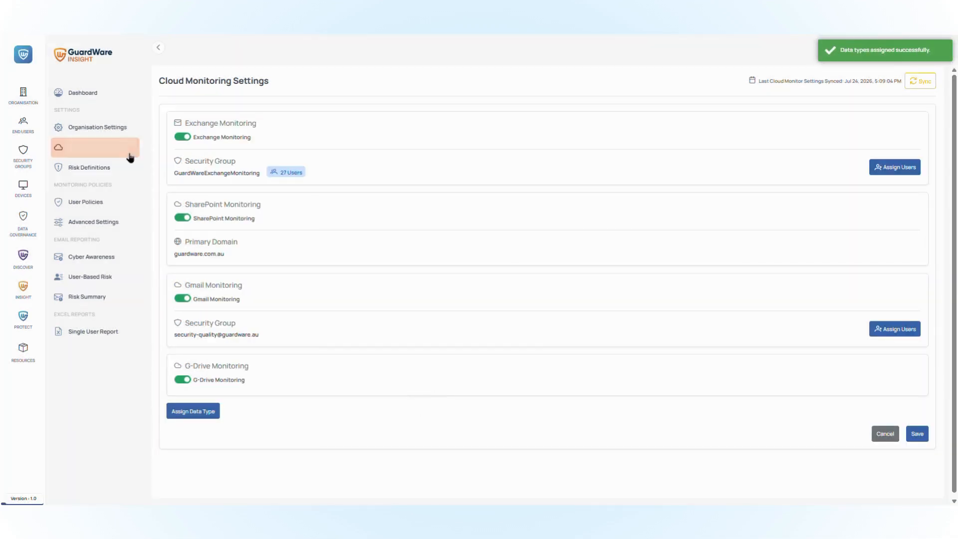
# - Open the Insight dashboard and review the SharePoint and Google Drive events in the risk summary
pyautogui.click(92, 93)
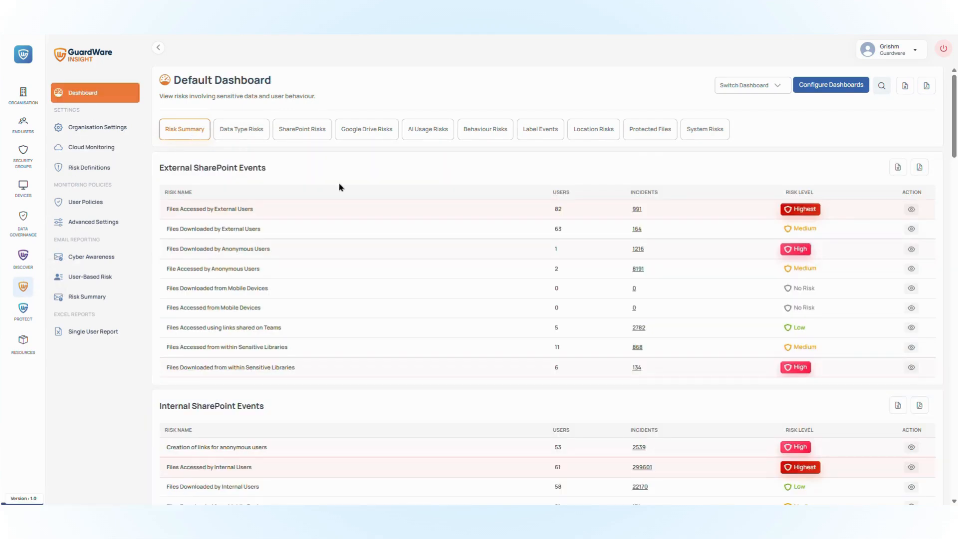
pyautogui.scroll(-15, 339, 187)
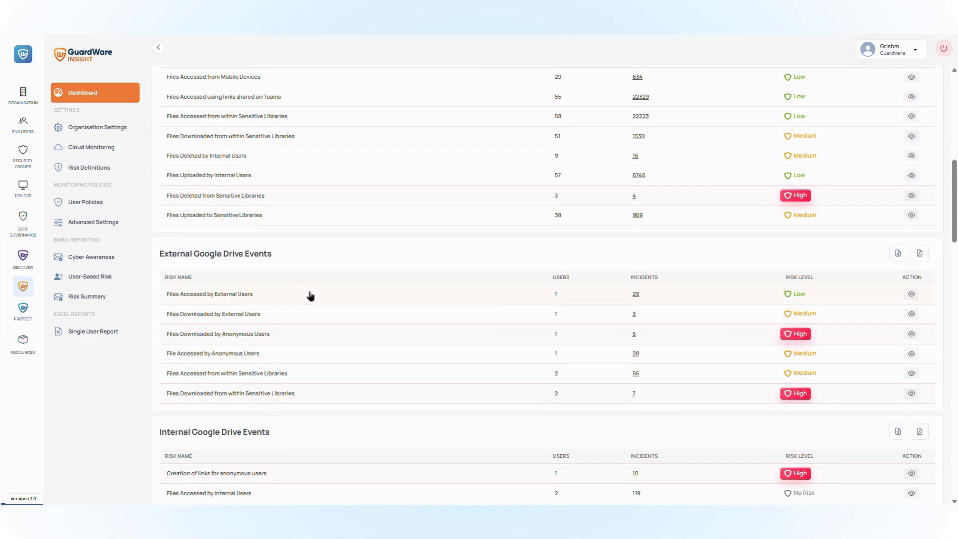
# - Review the Google Drive events and Email Activities in the risk summary, and examine the activity logs under SharePoint Risks
pyautogui.scroll(-3, 310, 296)
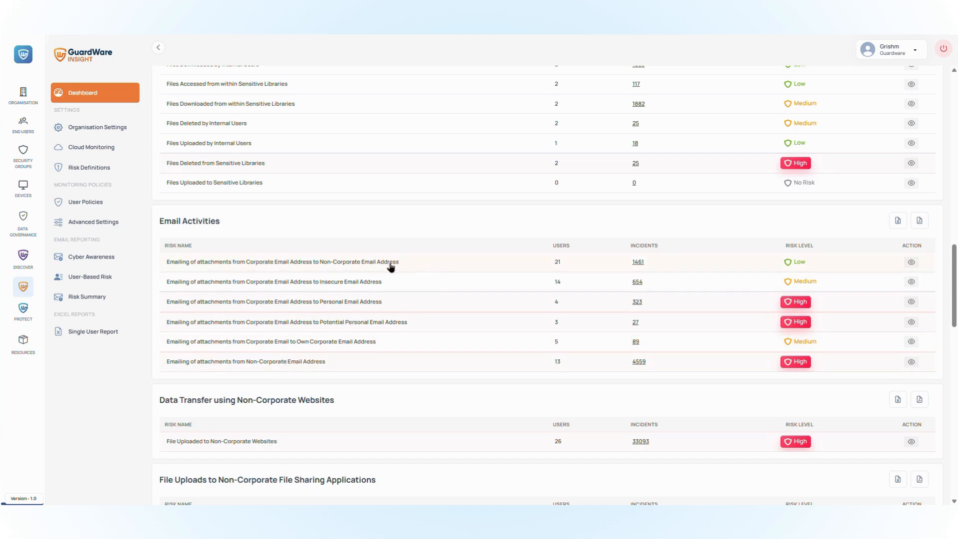
pyautogui.scroll(15, 390, 266)
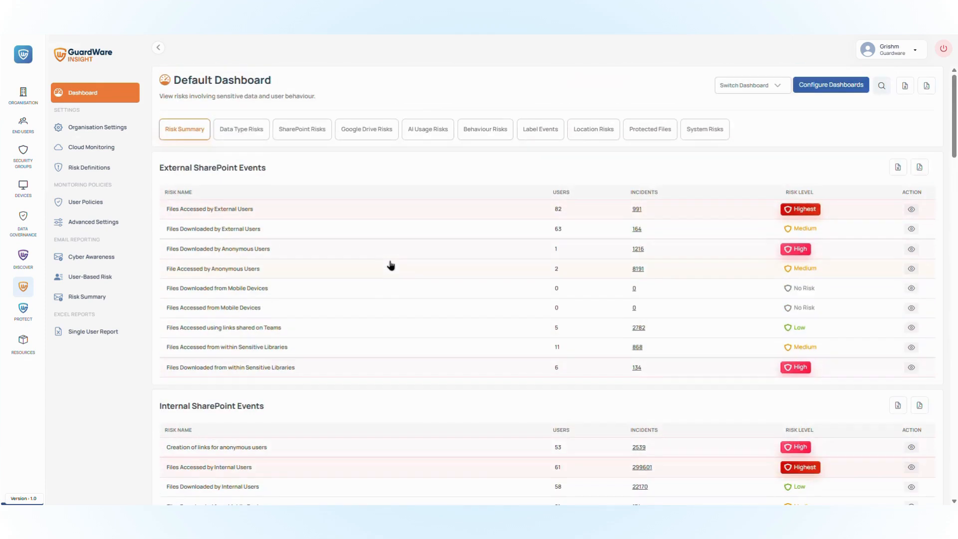
pyautogui.click(307, 129)
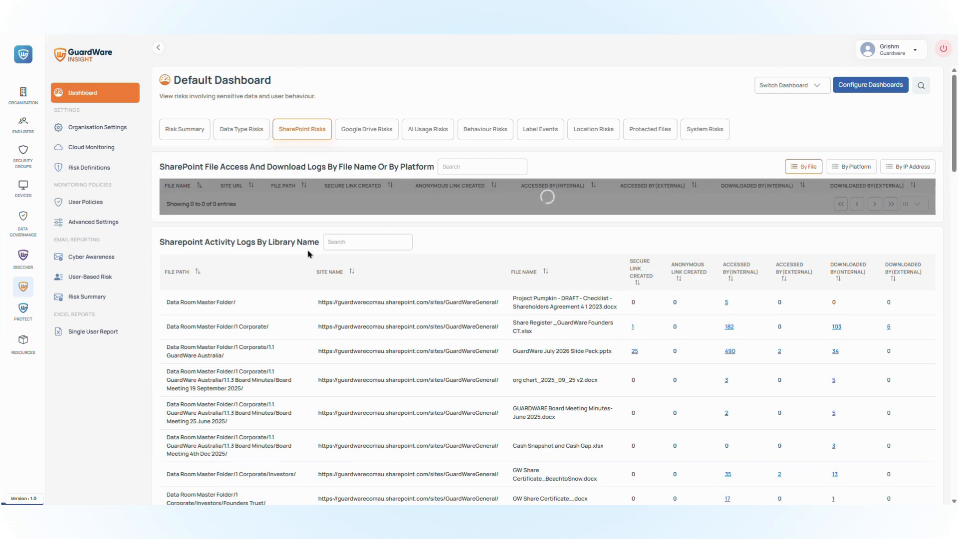
pyautogui.scroll(-5, 237, 274)
pyautogui.scroll(3, 287, 274)
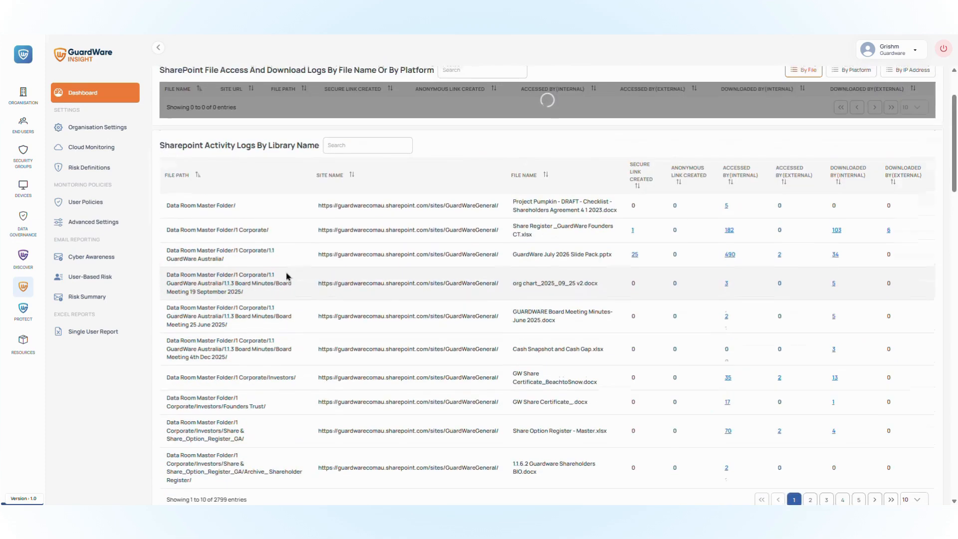
pyautogui.scroll(2, 287, 276)
# - Examine the file access, activity and download logs under Google Drive Risks and return to the Risk Summary
pyautogui.click(392, 131)
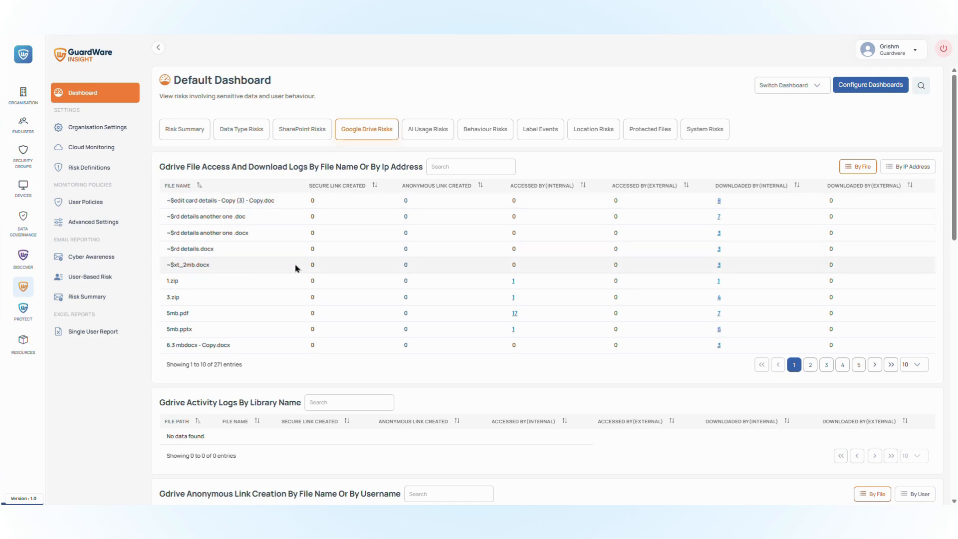
pyautogui.scroll(-13, 509, 382)
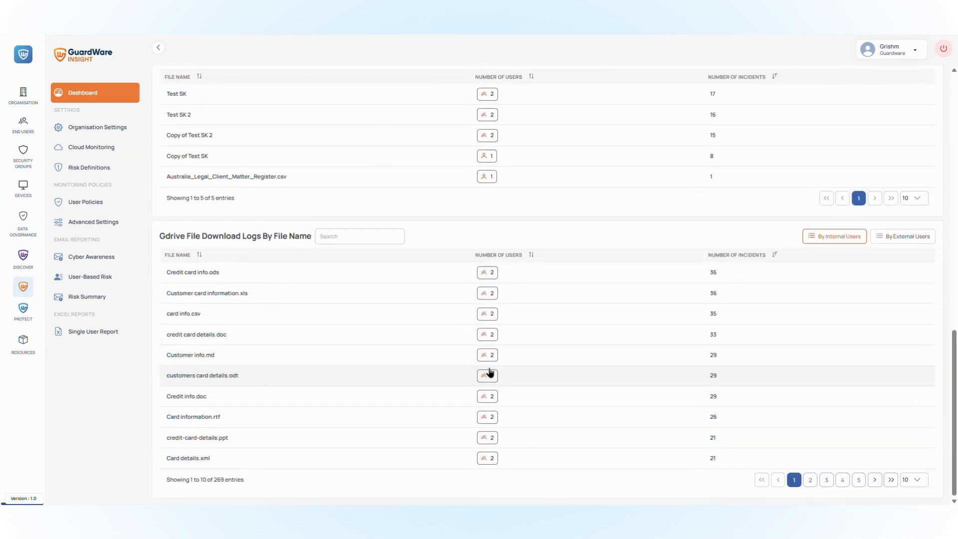
pyautogui.scroll(15, 314, 338)
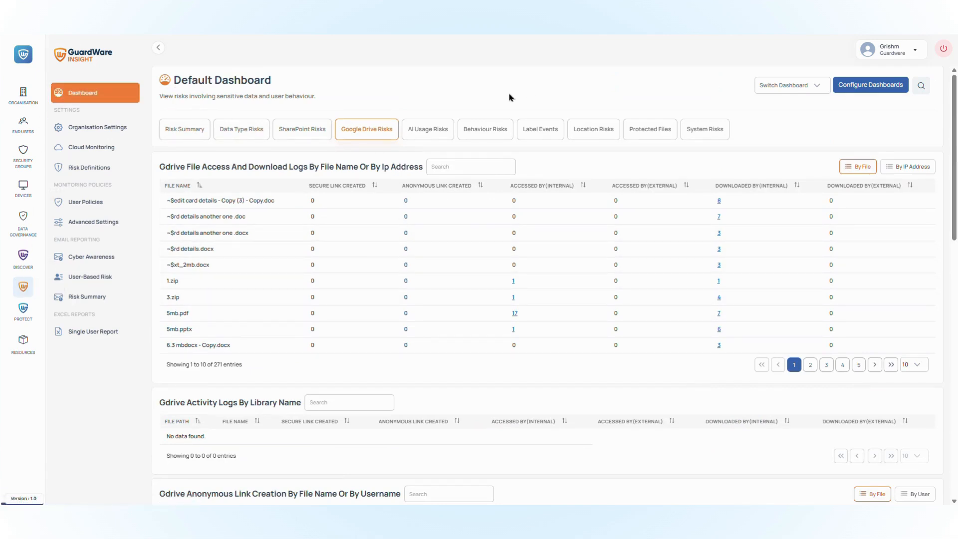
pyautogui.click(199, 128)
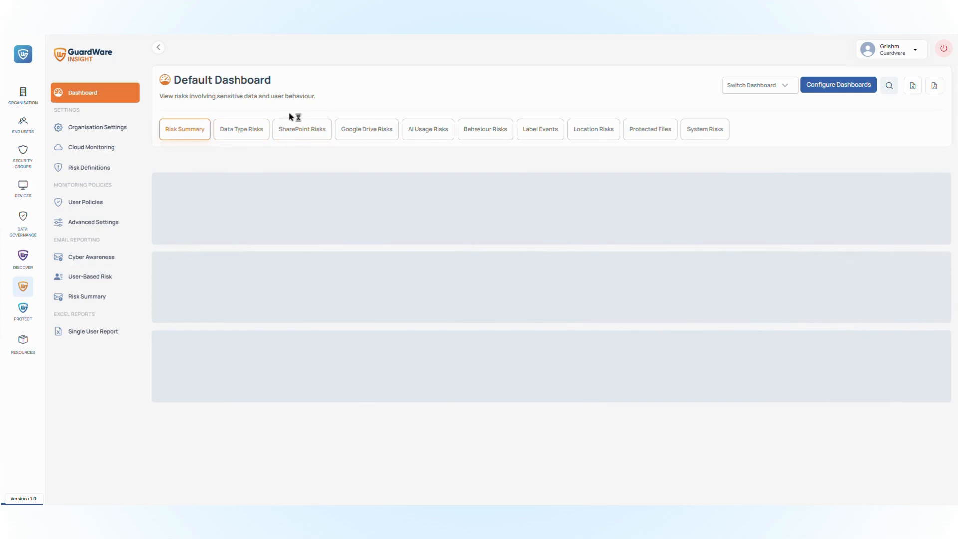